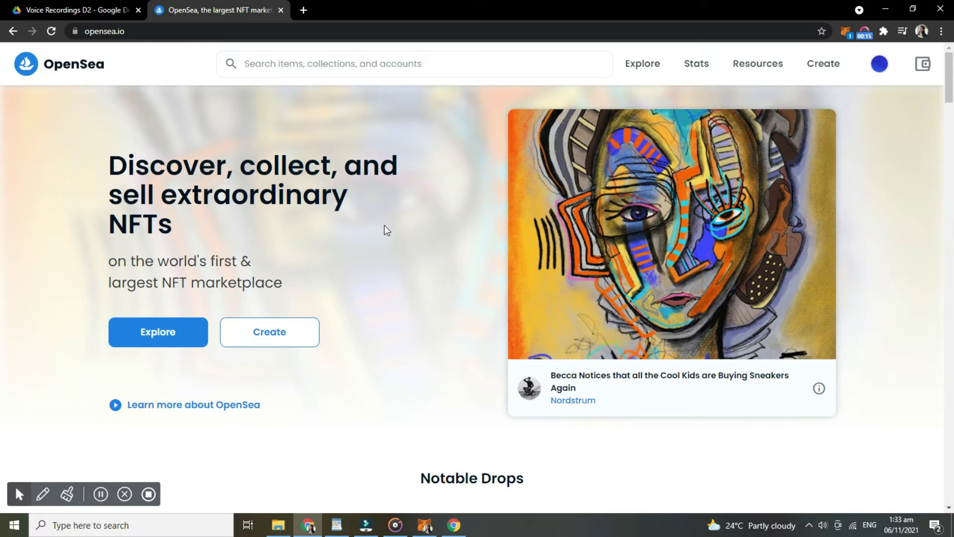
- Start a new OpenSea item and upload black.jpg as its image
click(236, 34)
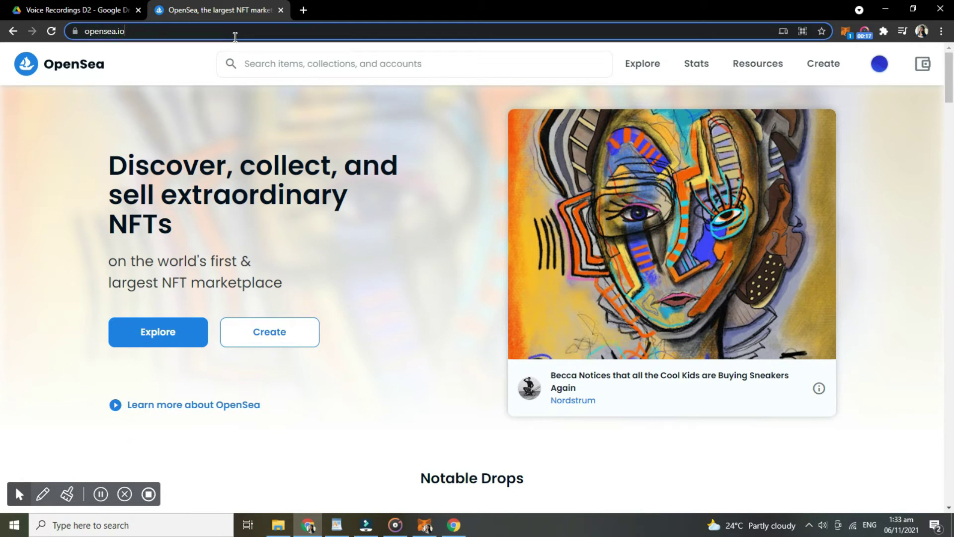
click(238, 33)
click(288, 335)
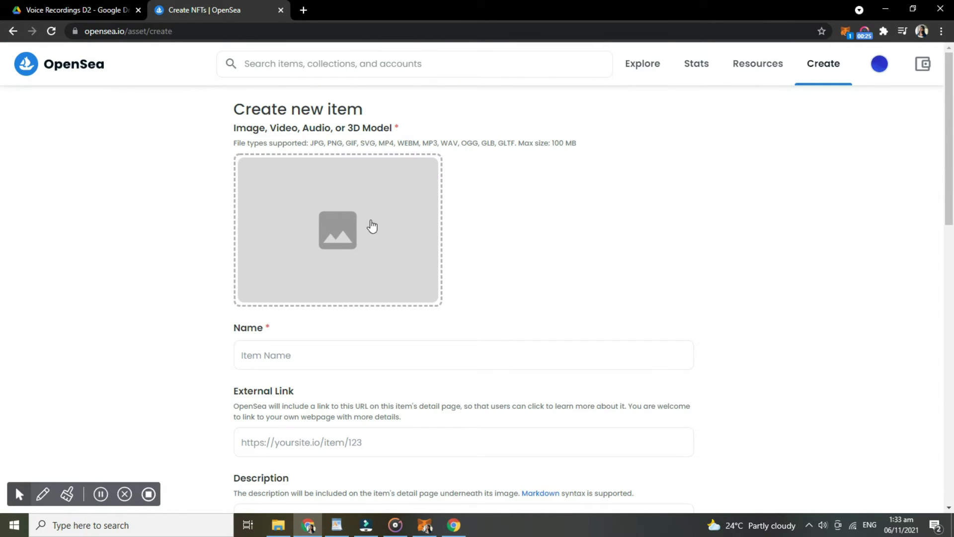
click(354, 225)
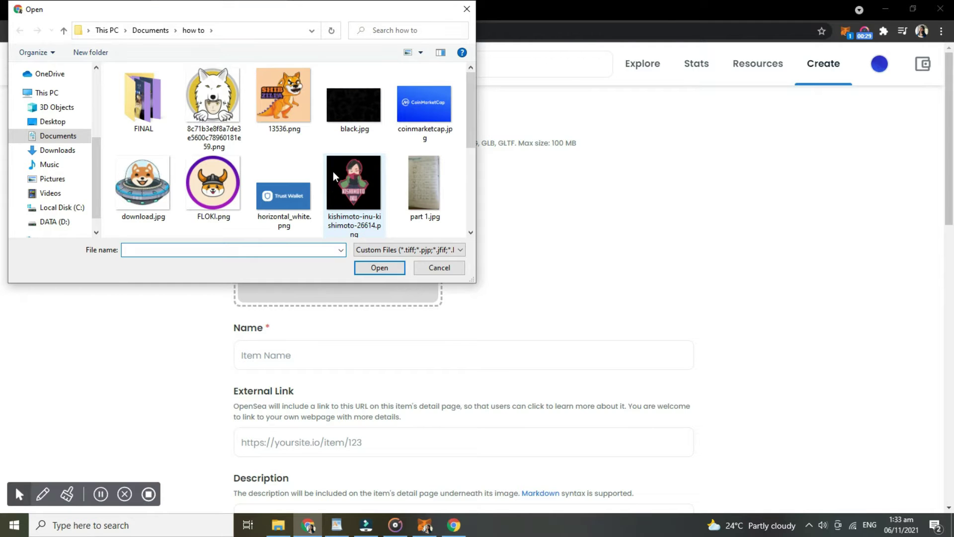
click(357, 119)
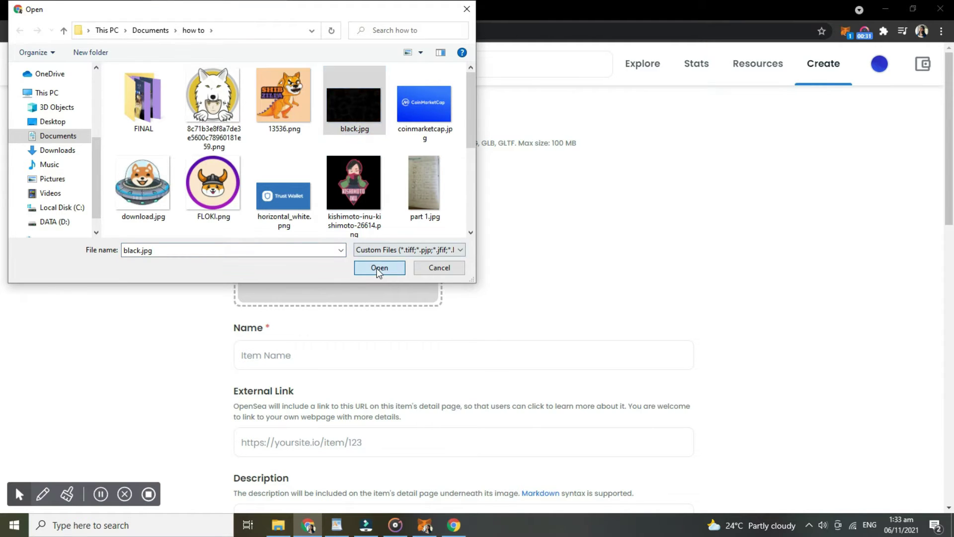
click(379, 267)
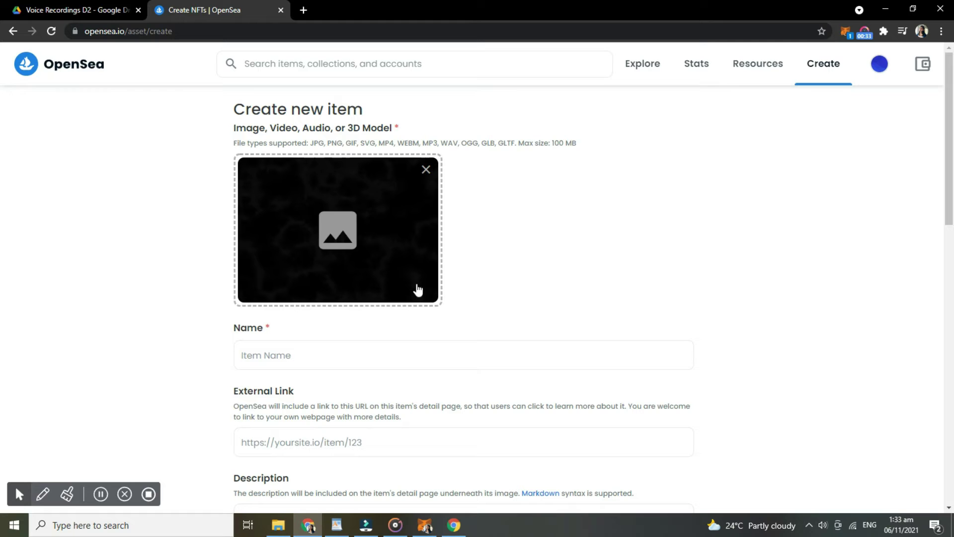
- Enter 'black' as the item's name
click(433, 354)
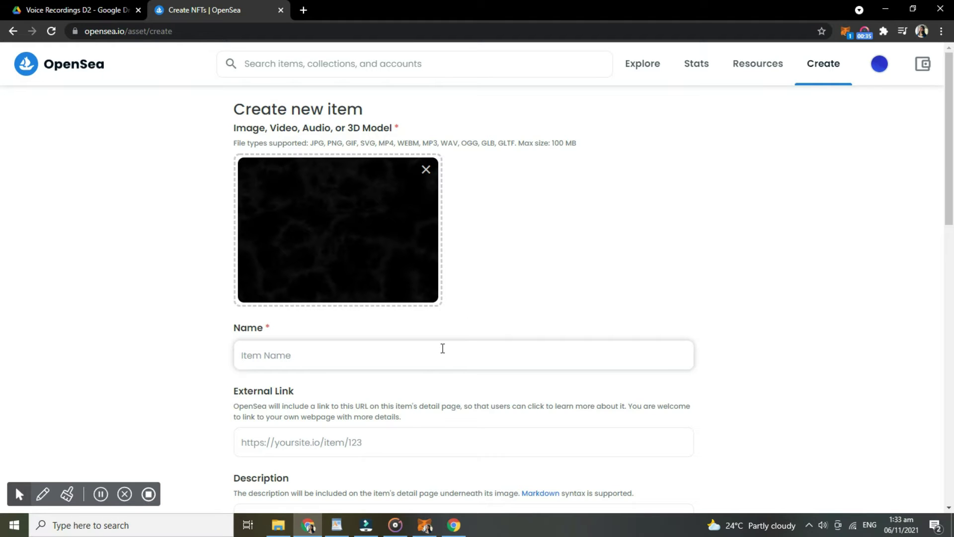
text(black)
scroll(442, 348, down, 2)
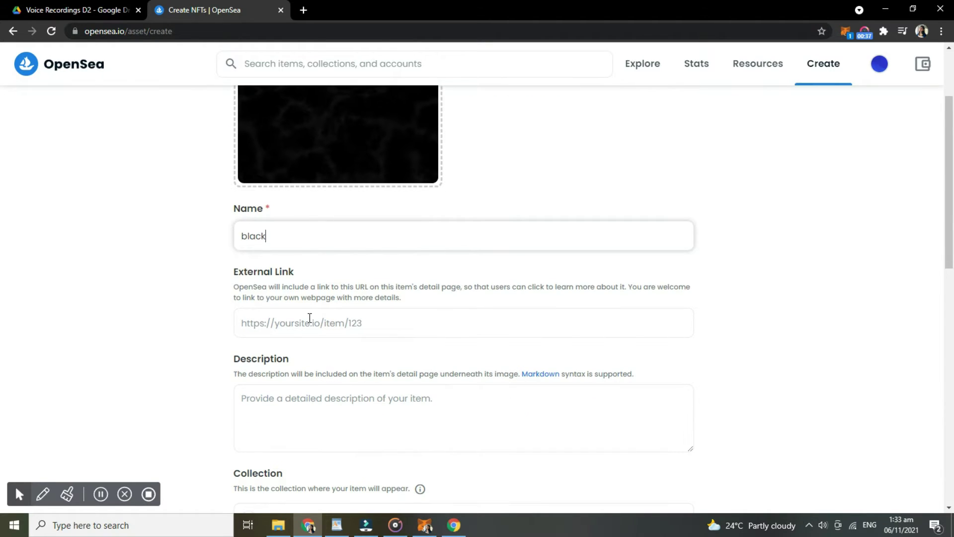
drag(235, 271, 441, 313)
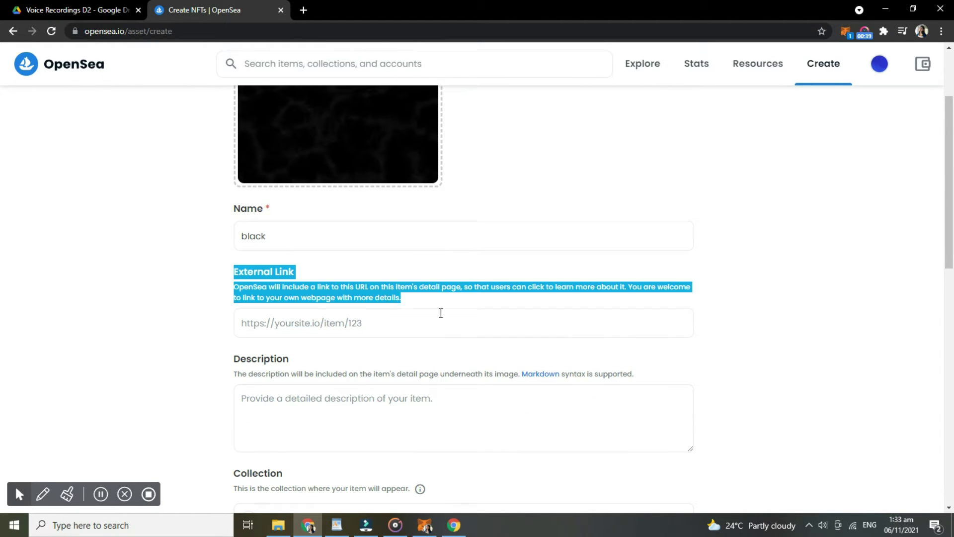
- Leave the External Link and Description fields empty
click(475, 323)
scroll(475, 323, down, 2)
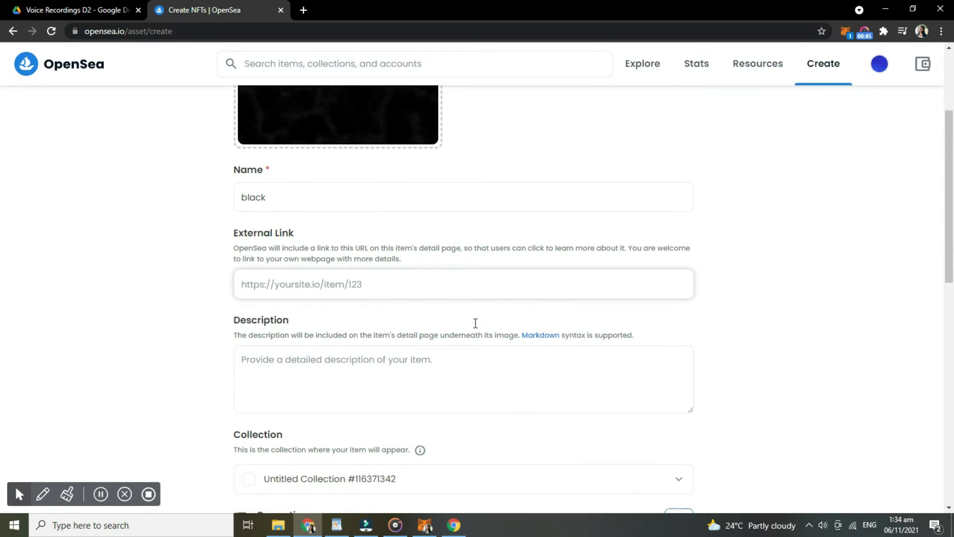
drag(232, 240, 519, 254)
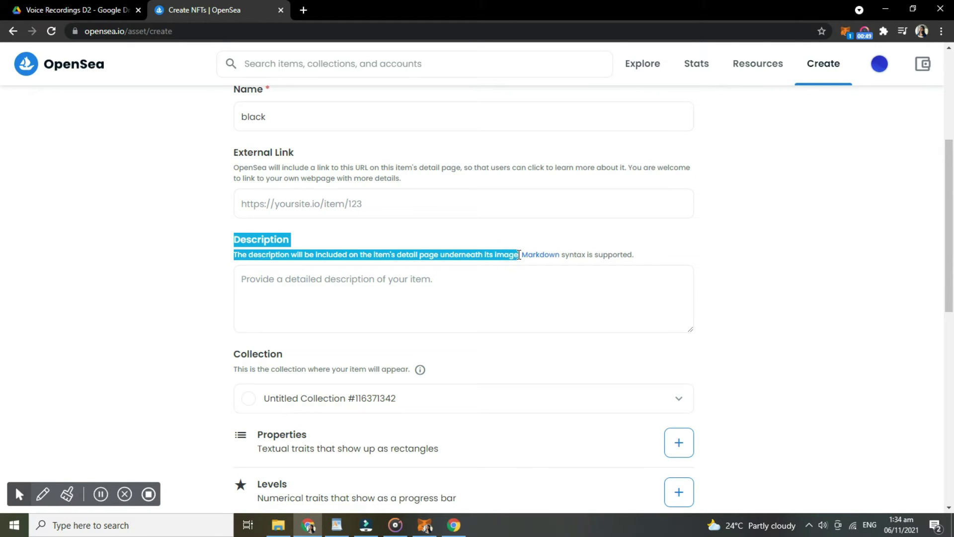
click(487, 290)
scroll(485, 289, down, 2)
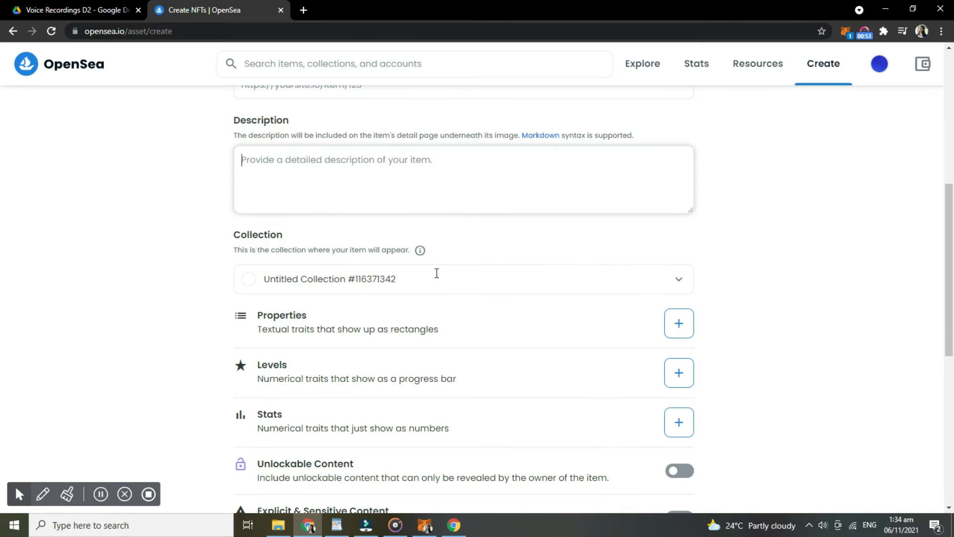
- Keep Untitled Collection #116371342 as the item's collection
click(356, 279)
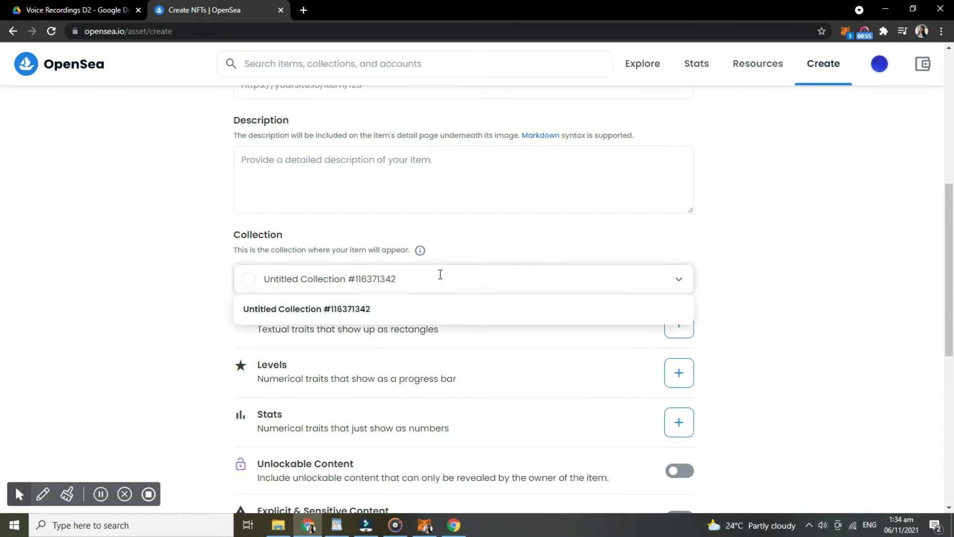
click(416, 310)
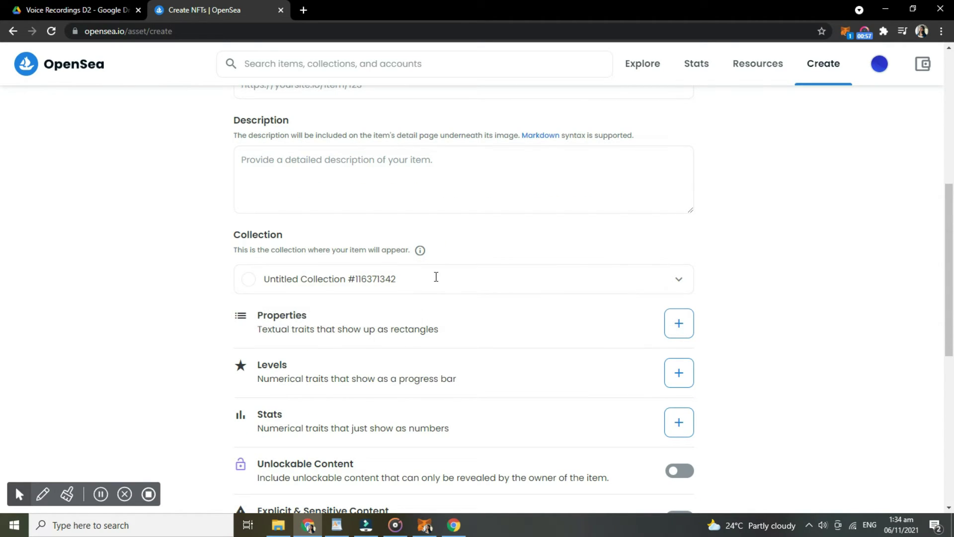
scroll(440, 275, down, 1)
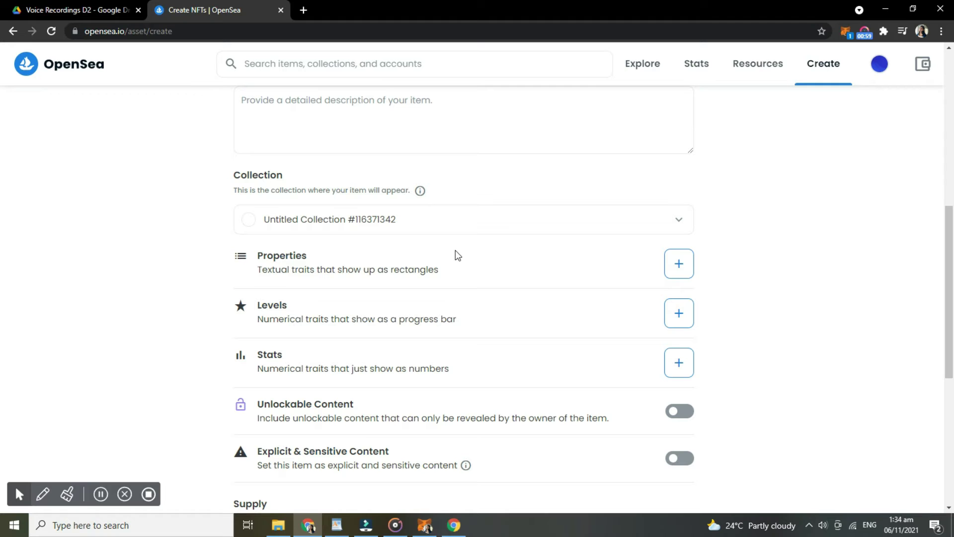
- Open and close the Properties and Levels forms without adding any
click(678, 268)
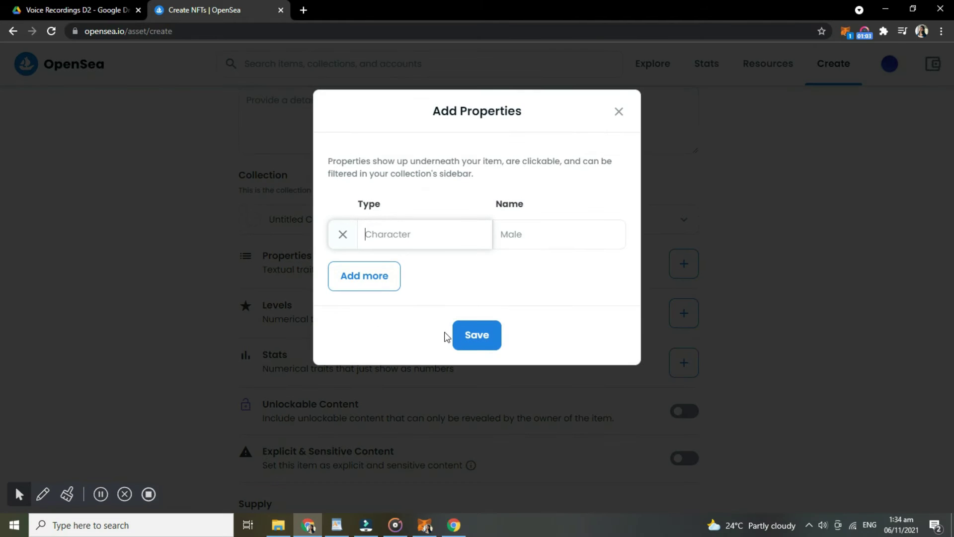
click(622, 115)
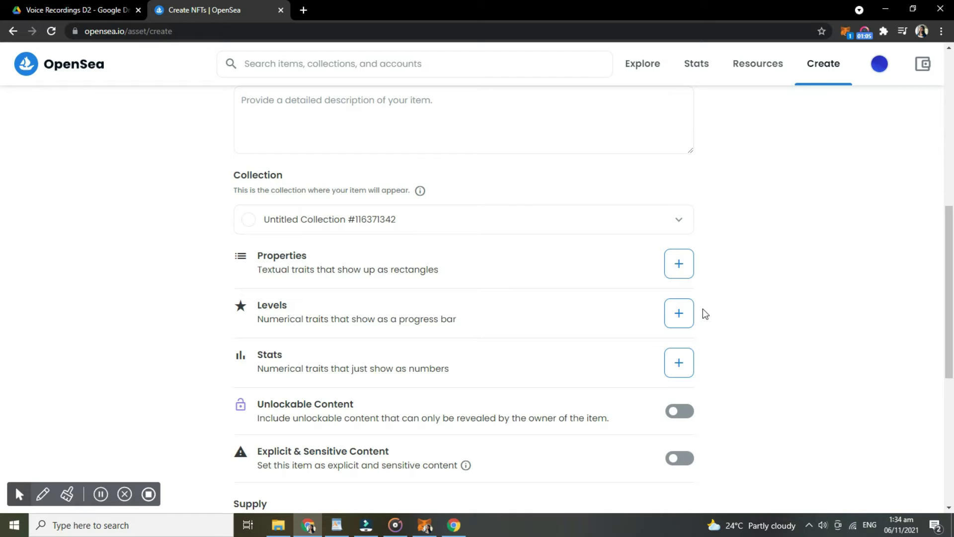
scroll(711, 313, down, 1)
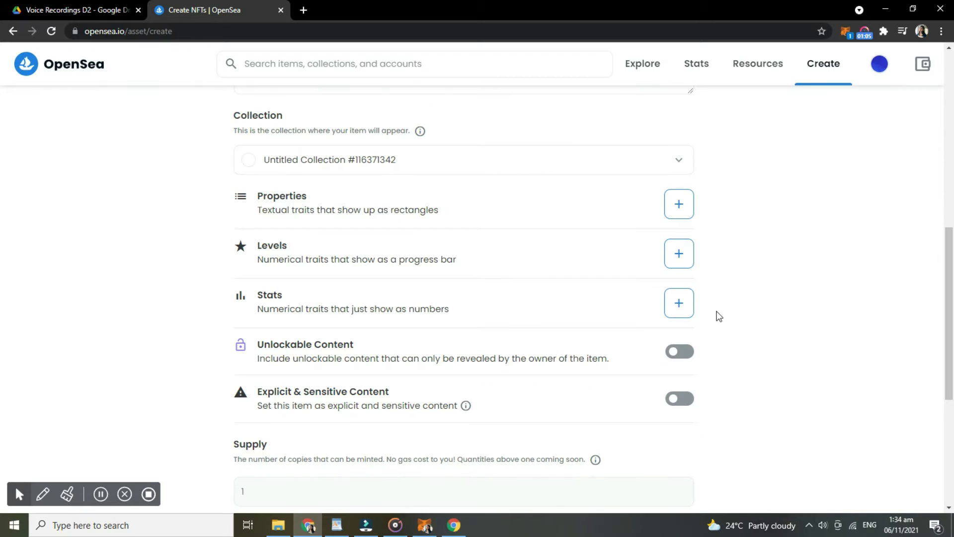
click(674, 259)
click(621, 116)
- Skip Stats and switch Explicit & Sensitive Content on
click(680, 312)
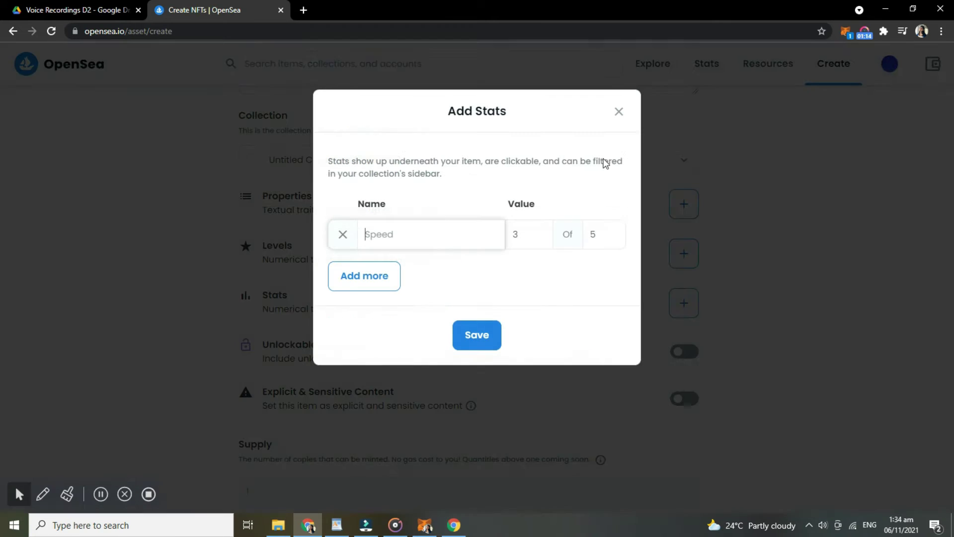
click(618, 113)
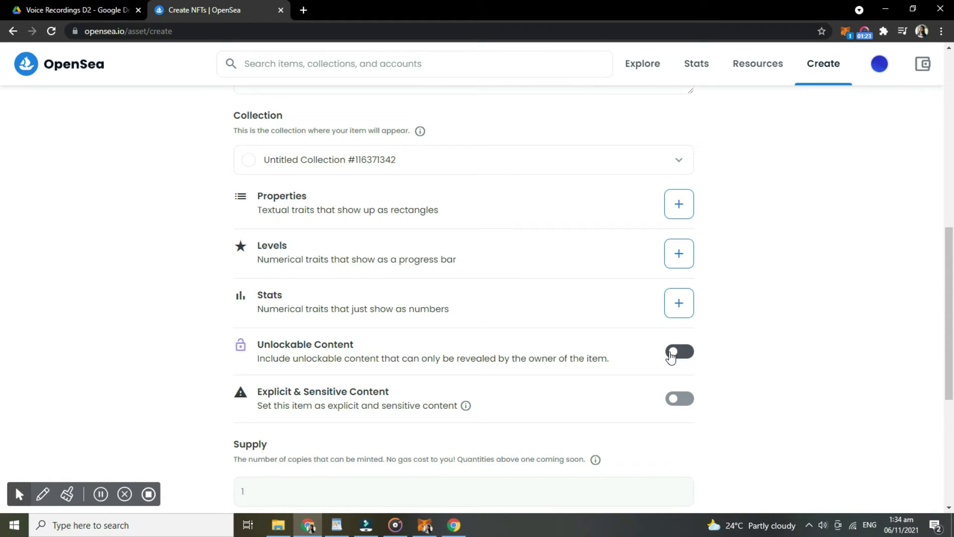
click(678, 400)
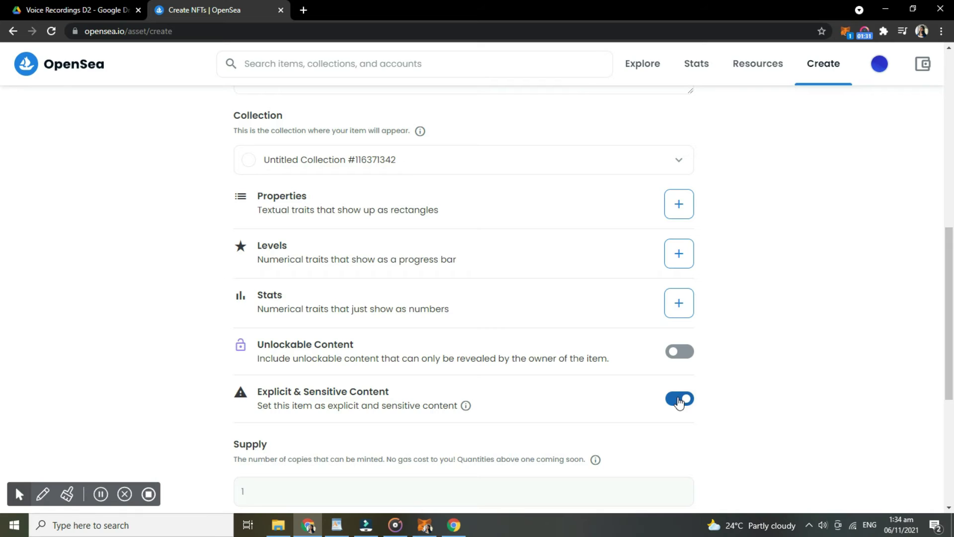
- Switch Explicit & Sensitive Content back off
click(679, 399)
scroll(679, 400, down, 3)
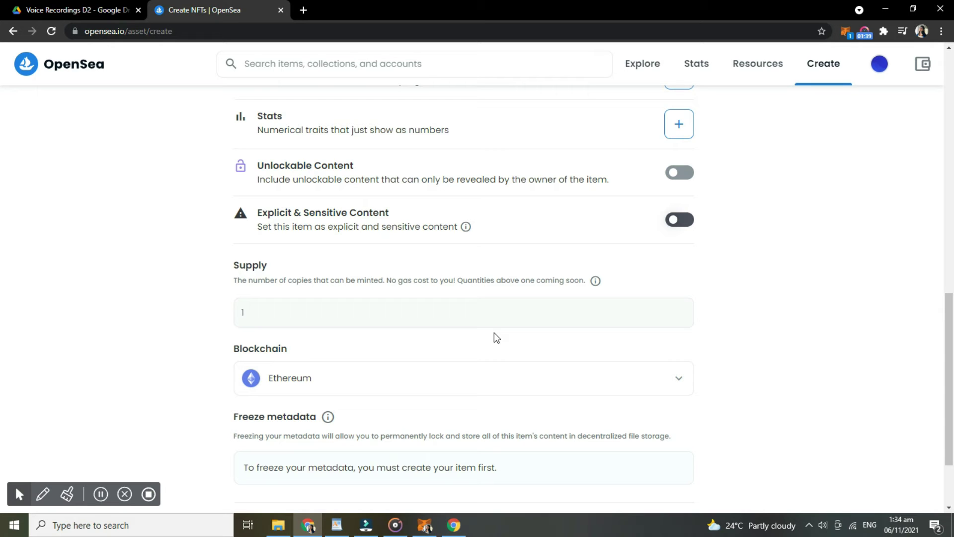
scroll(494, 333, down, 1)
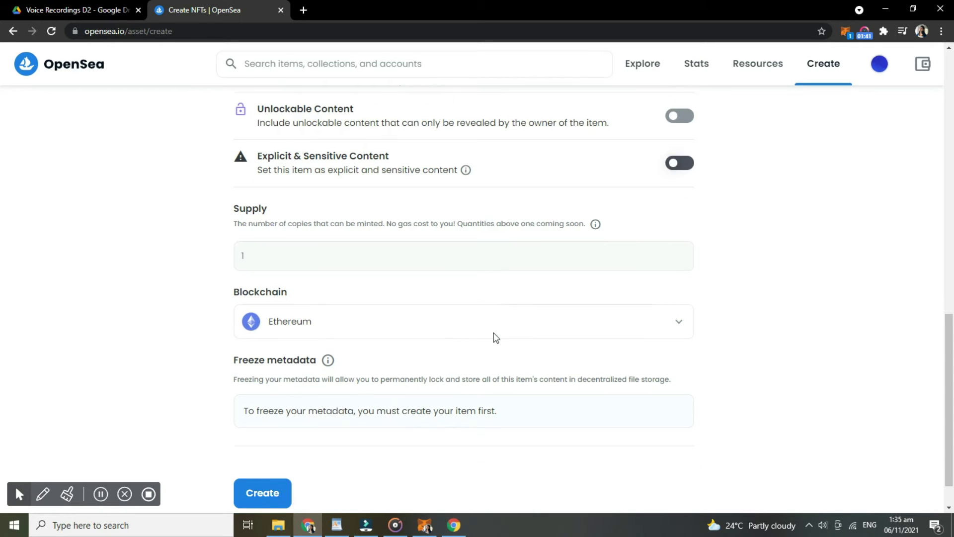
- Try Polygon as the blockchain, then set it back to Ethereum
click(450, 324)
click(433, 364)
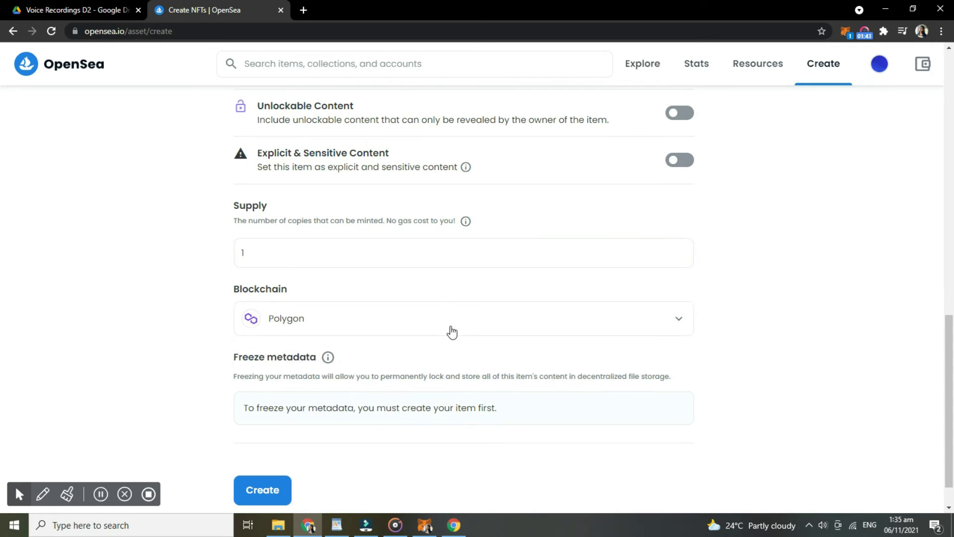
click(448, 330)
click(440, 355)
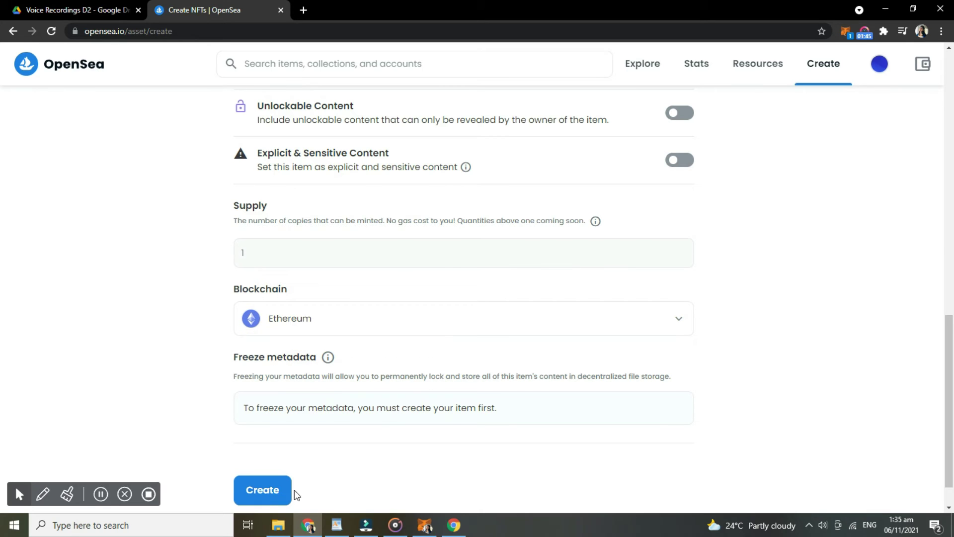
- Create the 'black' NFT, dismiss the confirmation, and open its Sell listing page
click(271, 498)
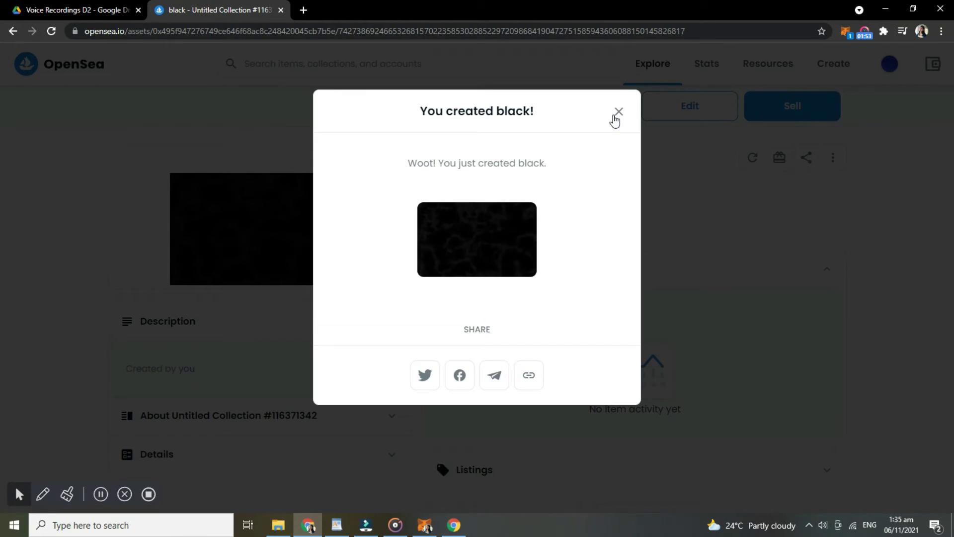
click(618, 113)
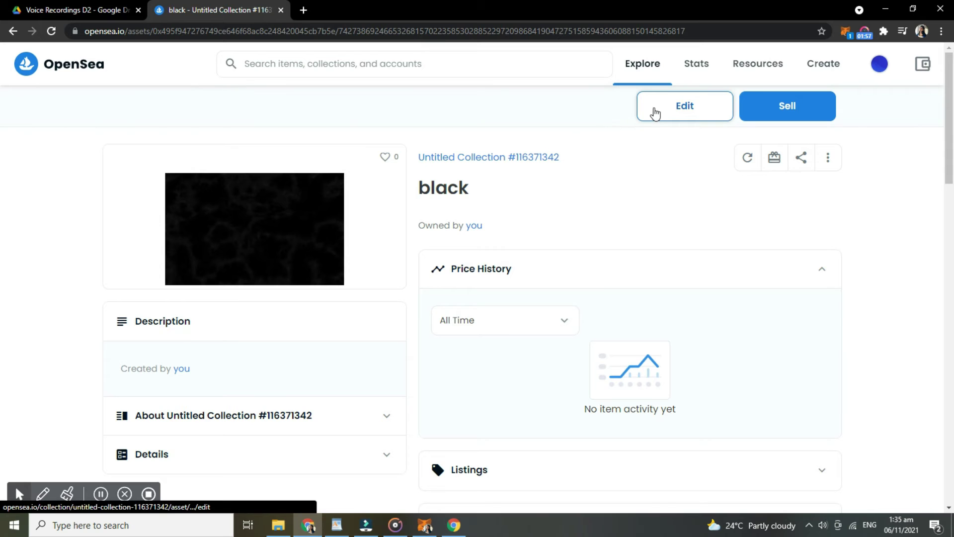
click(655, 113)
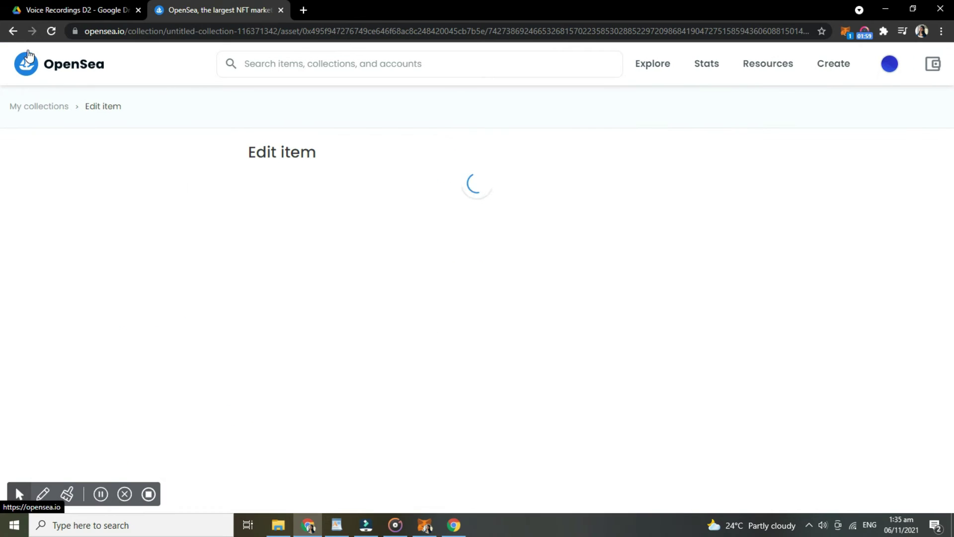
click(13, 32)
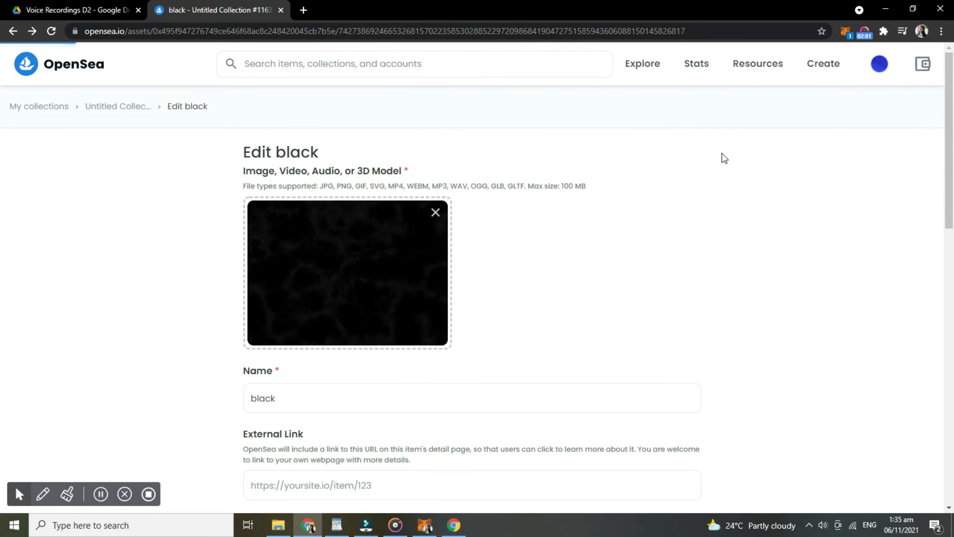
click(776, 126)
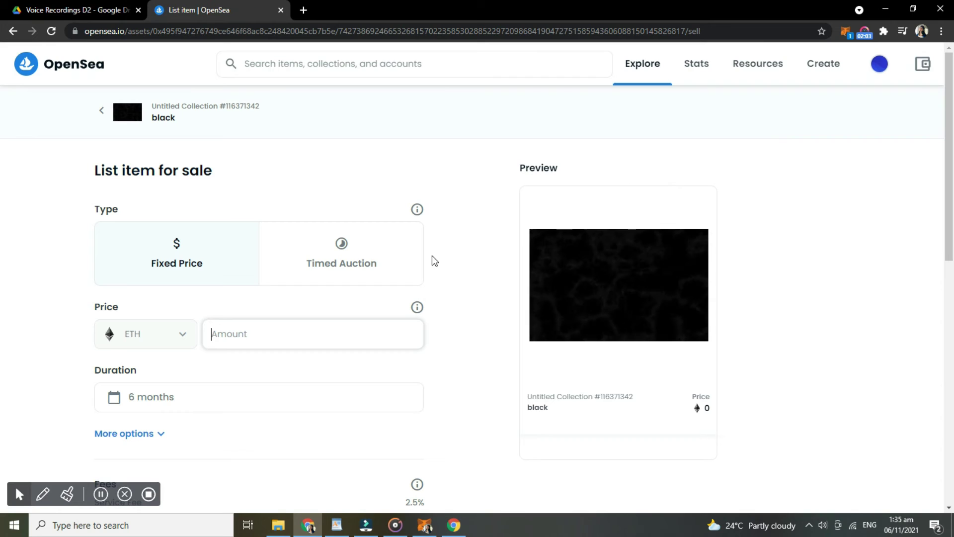
- Set the sale type to Fixed Price after briefly trying Timed Auction
scroll(440, 238, down, 1)
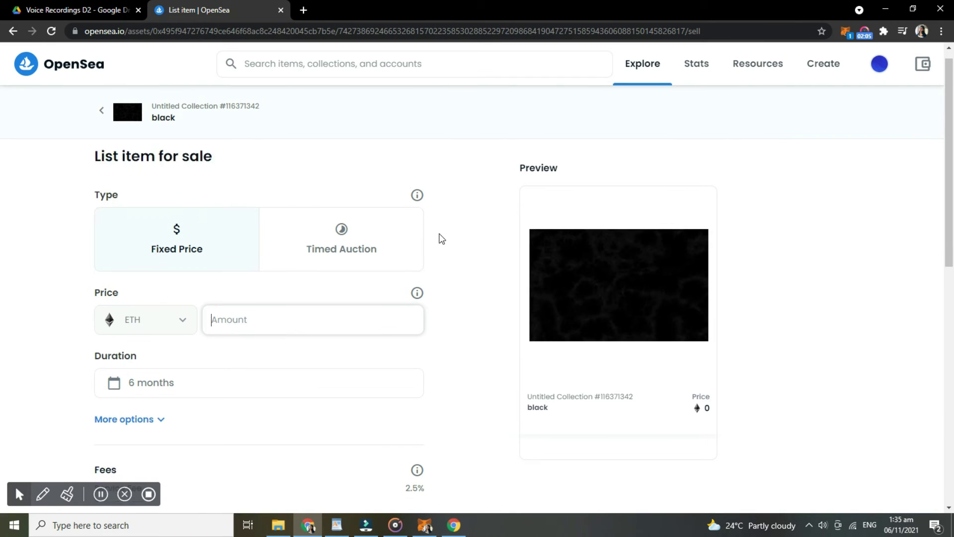
scroll(149, 169, up, 1)
triple_click(146, 166)
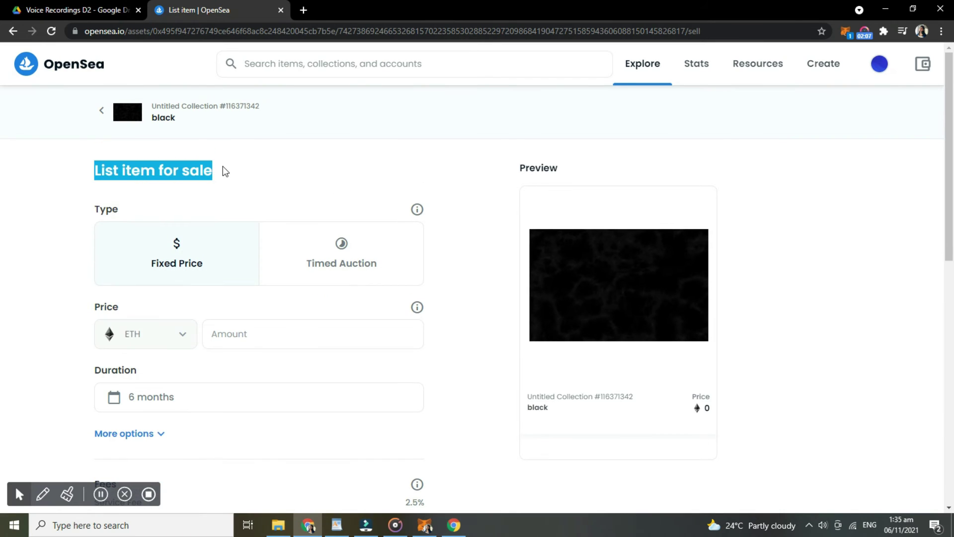
click(271, 189)
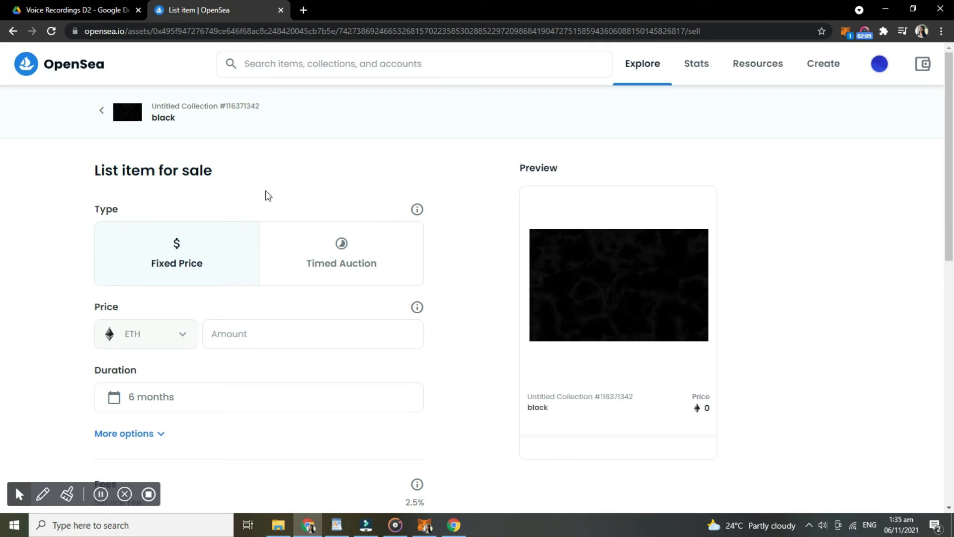
click(270, 266)
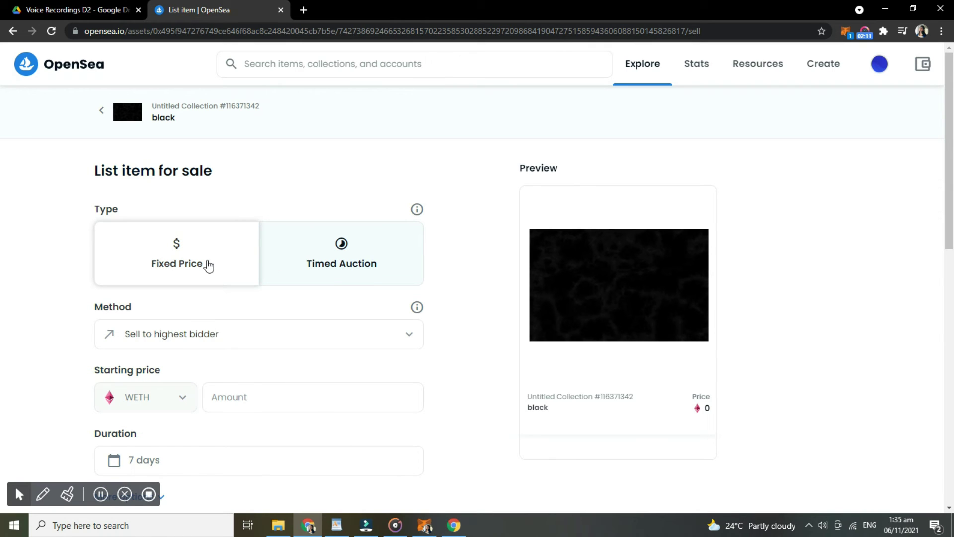
click(209, 266)
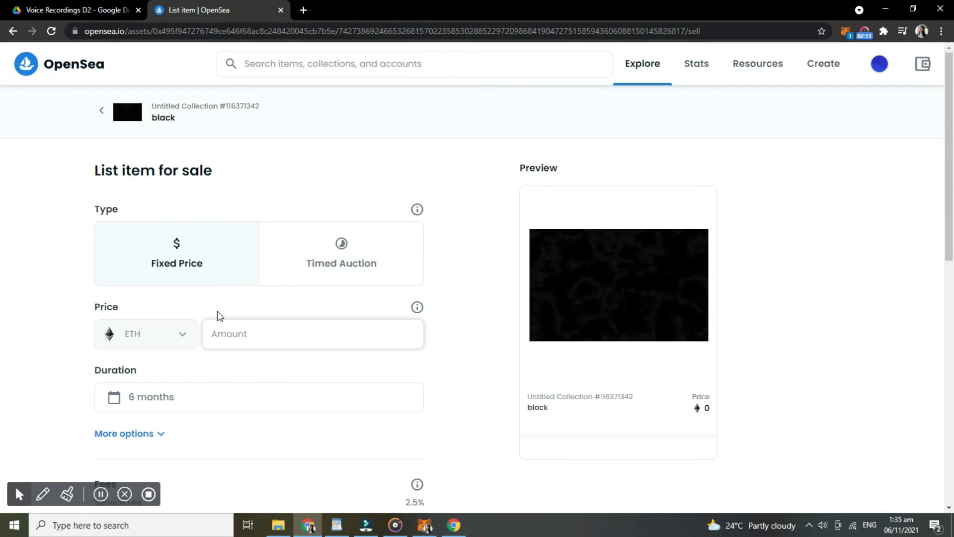
- Set the listing price to 2 ETH and review the service fee
click(222, 327)
click(238, 353)
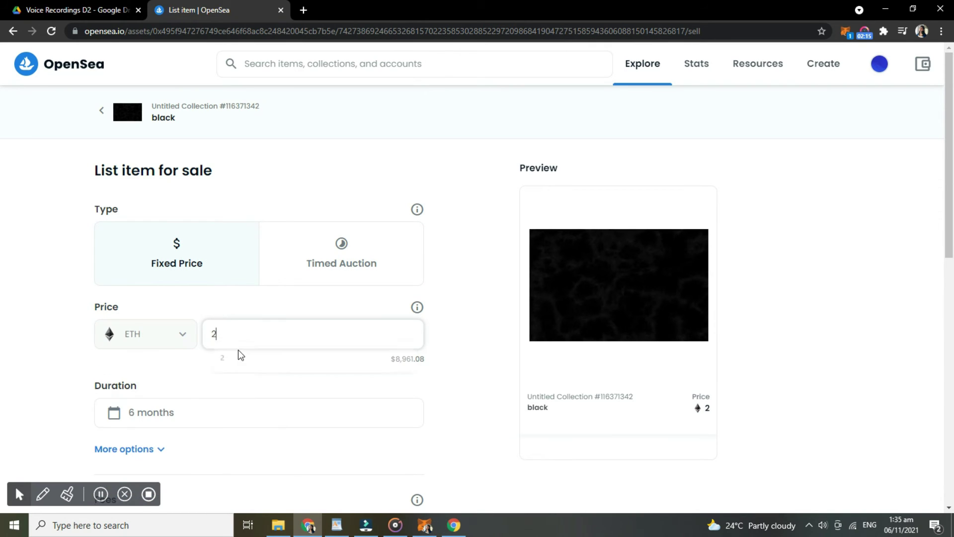
scroll(250, 341, down, 1)
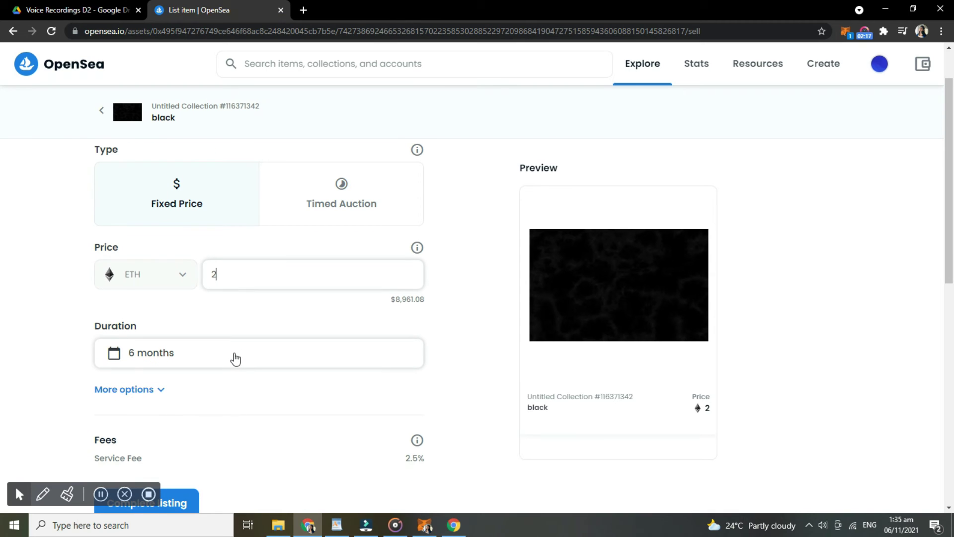
scroll(234, 358, down, 1)
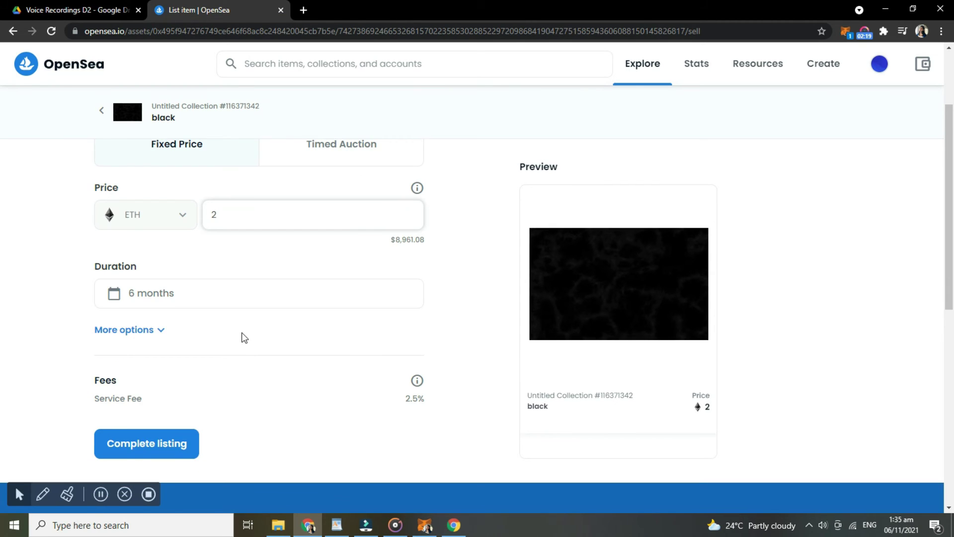
scroll(243, 336, down, 1)
drag(95, 324, 180, 346)
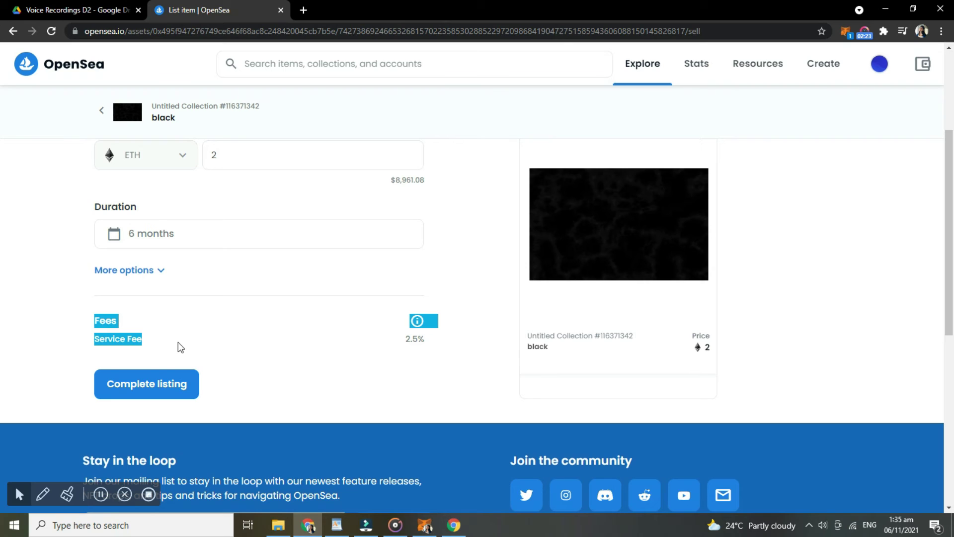
- Submit the fixed-price 2 ETH listing for black with Complete listing
click(174, 382)
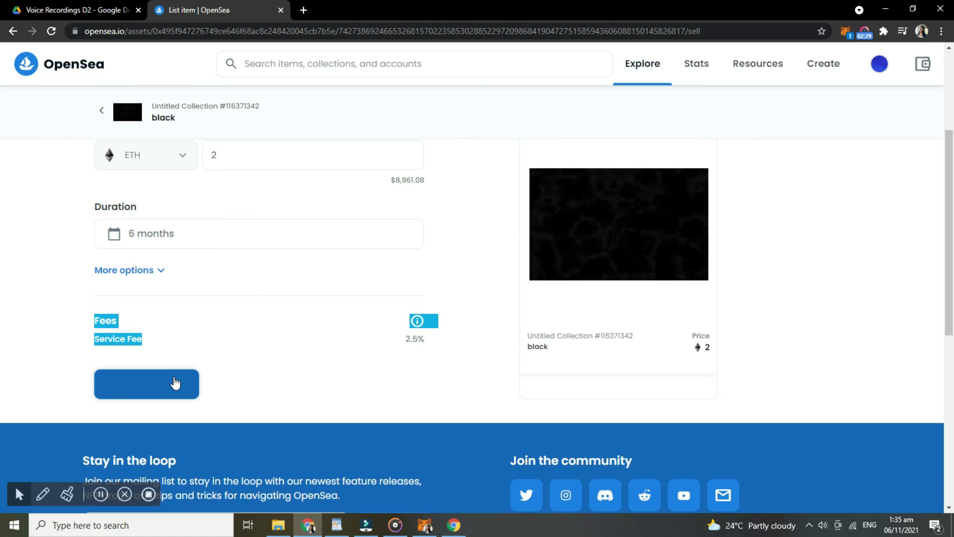